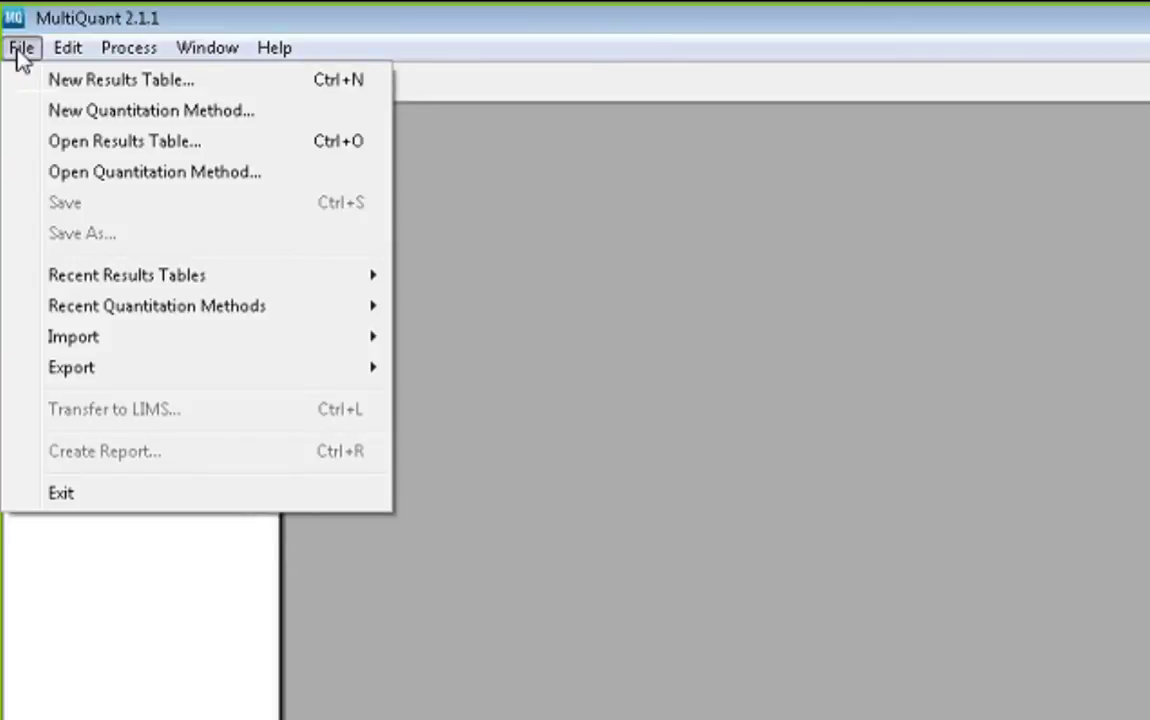
# Start a new results table and move the whole 2008-01-23_LOQ_Shim_overnight.wiff batch into Selected.
pyautogui.click(86, 84)
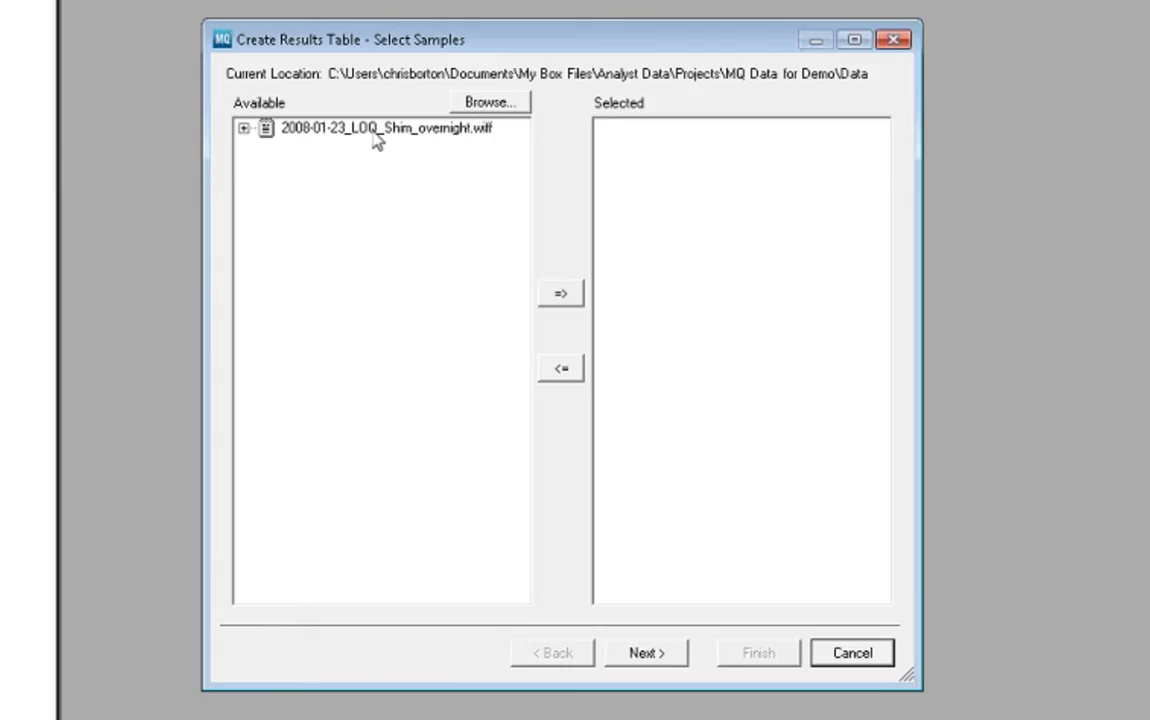
pyautogui.click(311, 132)
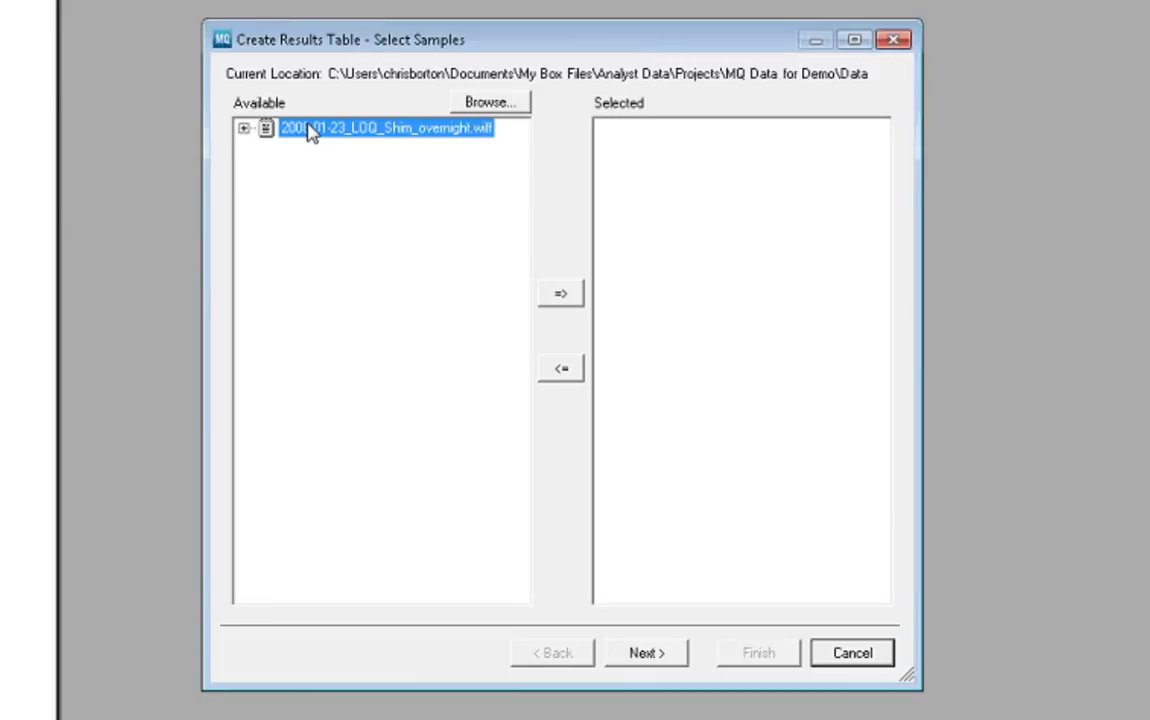
pyautogui.click(243, 129)
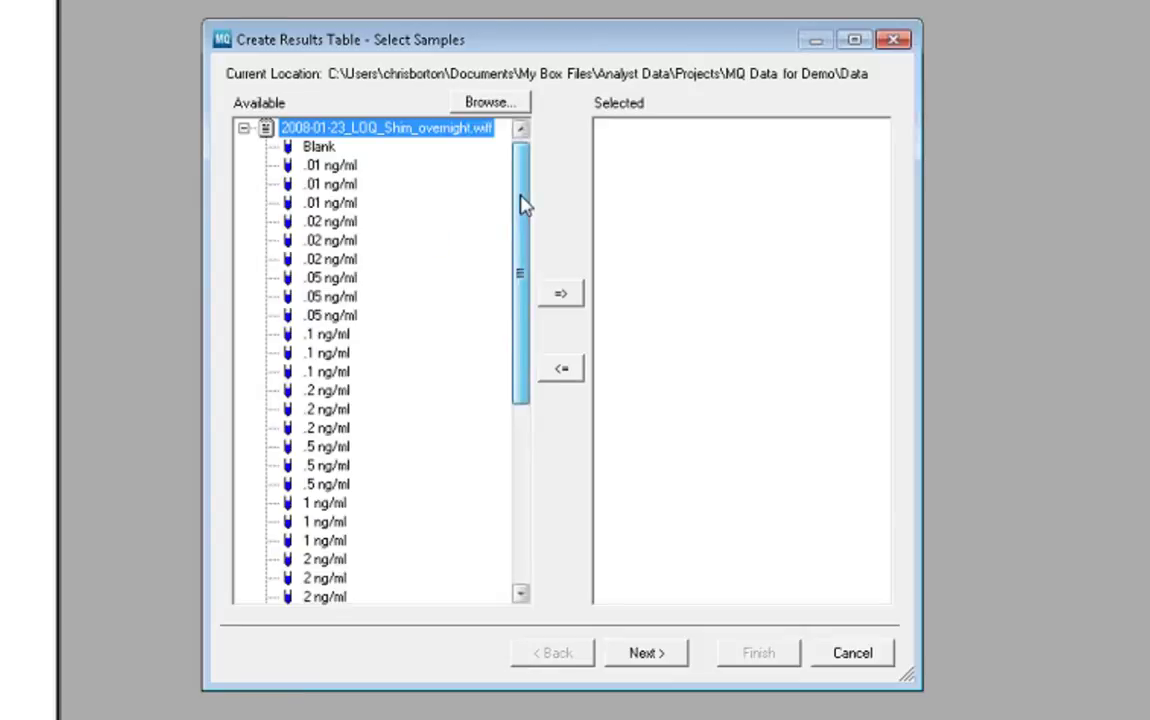
pyautogui.moveTo(521, 205); pyautogui.dragTo(514, 380)
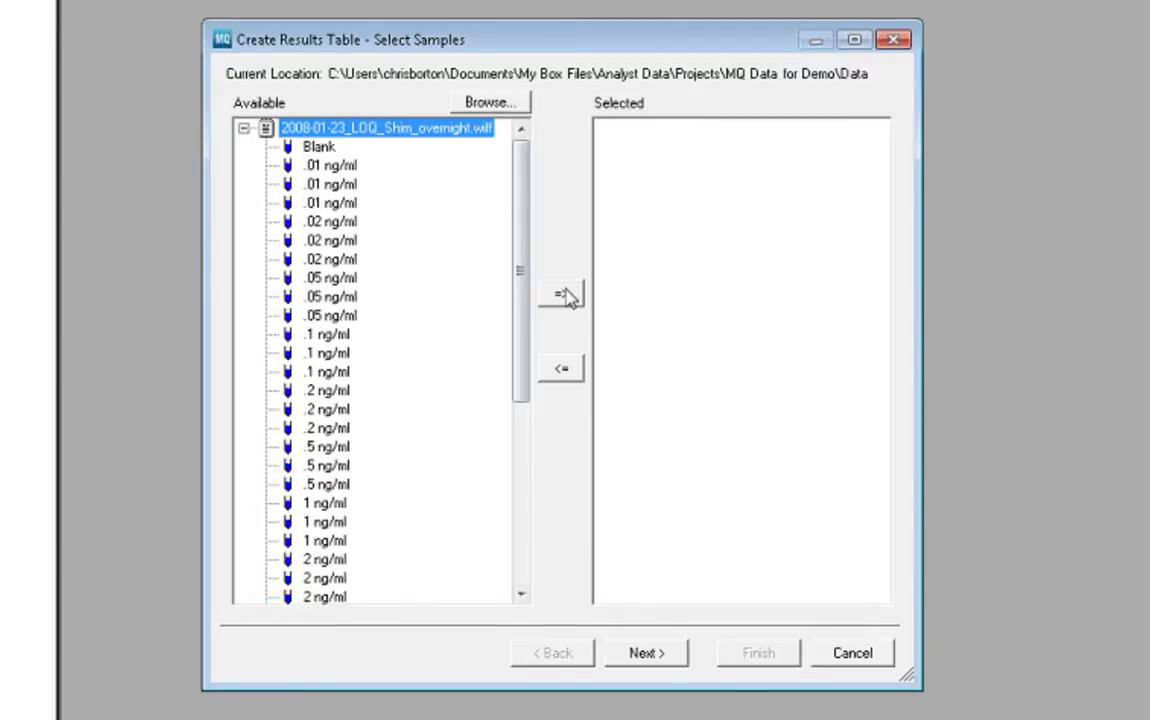
pyautogui.click(563, 294)
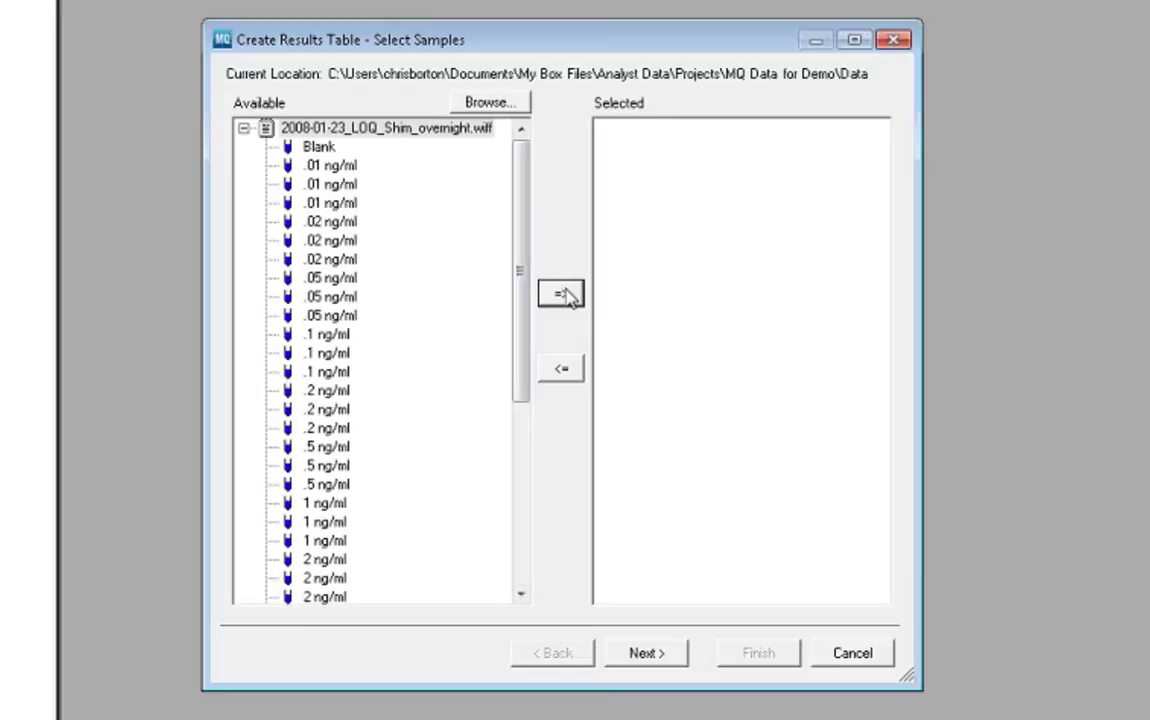
pyautogui.click(563, 294)
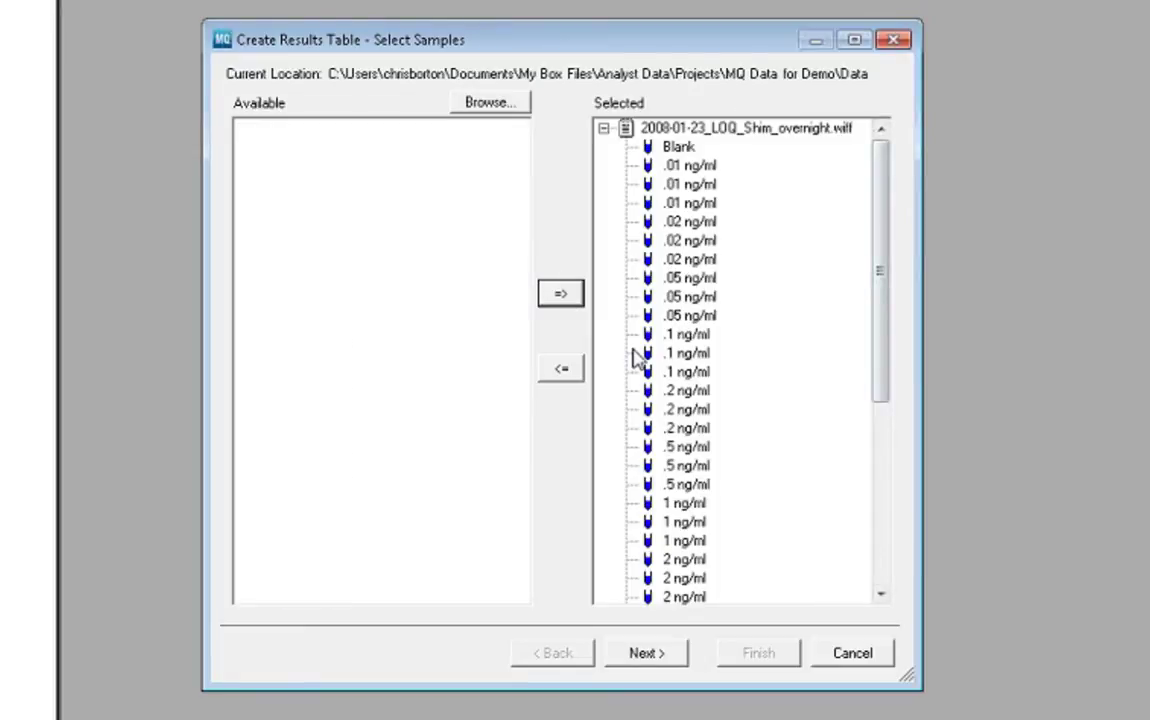
# Load the existing quantitation method and finish creating the untitled results table.
pyautogui.click(652, 655)
pyautogui.click(856, 159)
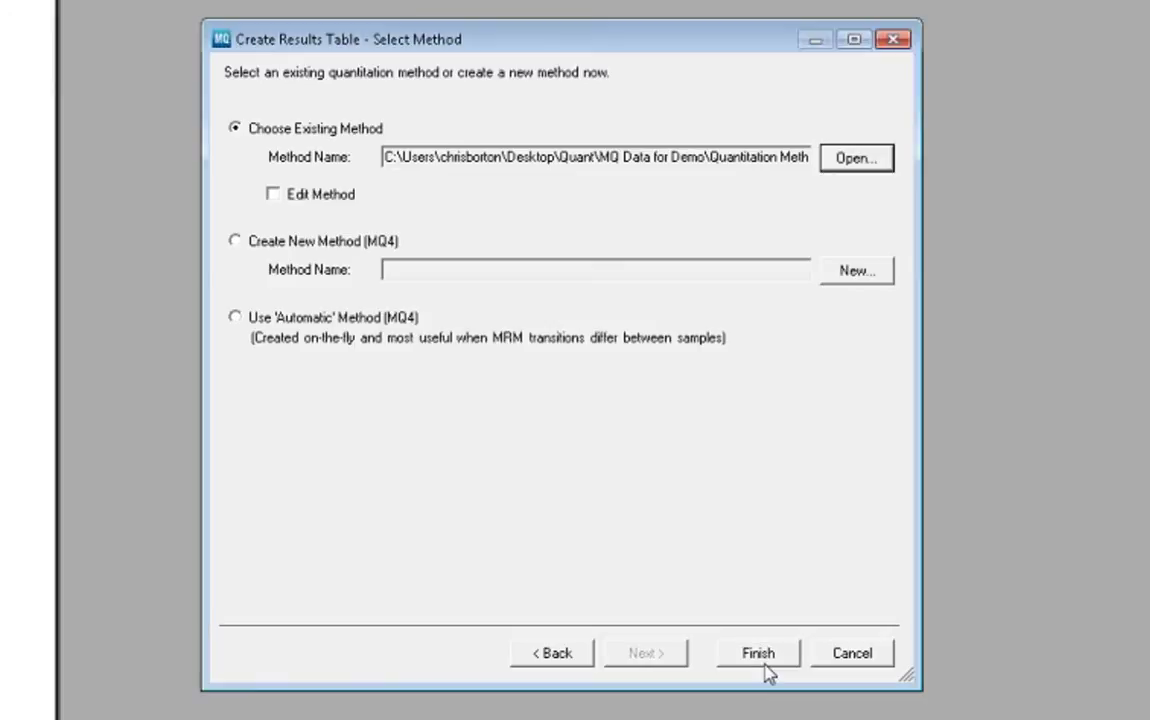
pyautogui.click(766, 672)
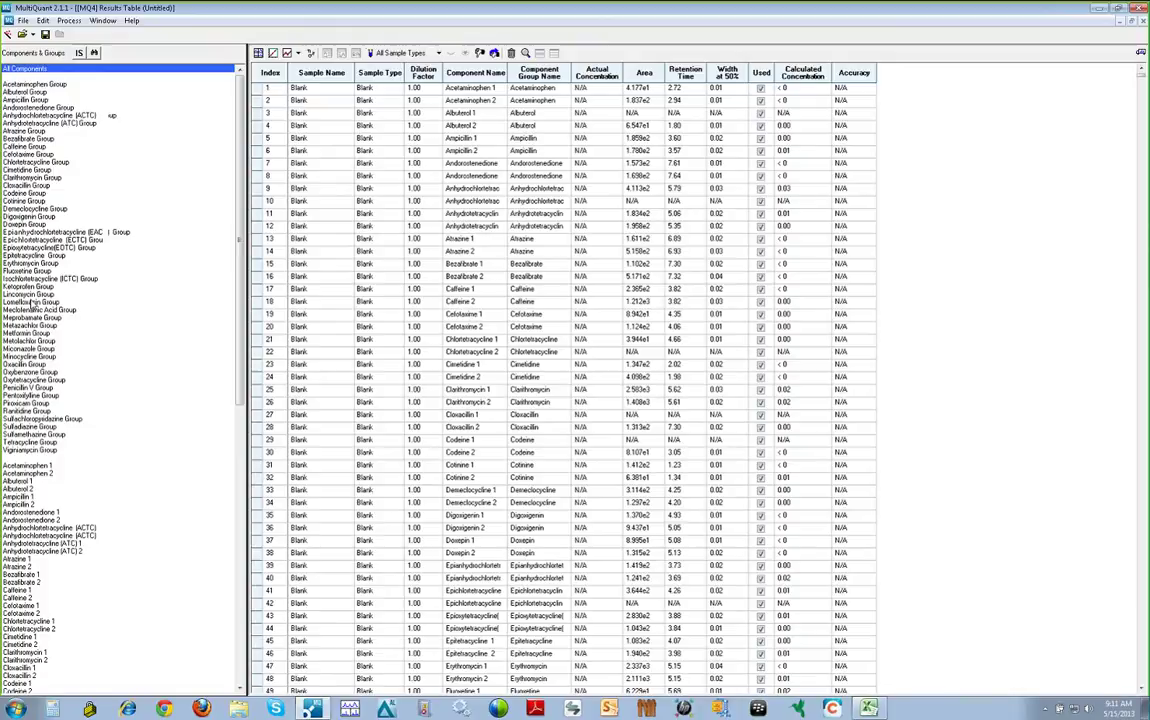
# Filter the table to Acetaminophen 1, then ACTC 1, and finally the whole Acetaminophen Group.
pyautogui.click(37, 466)
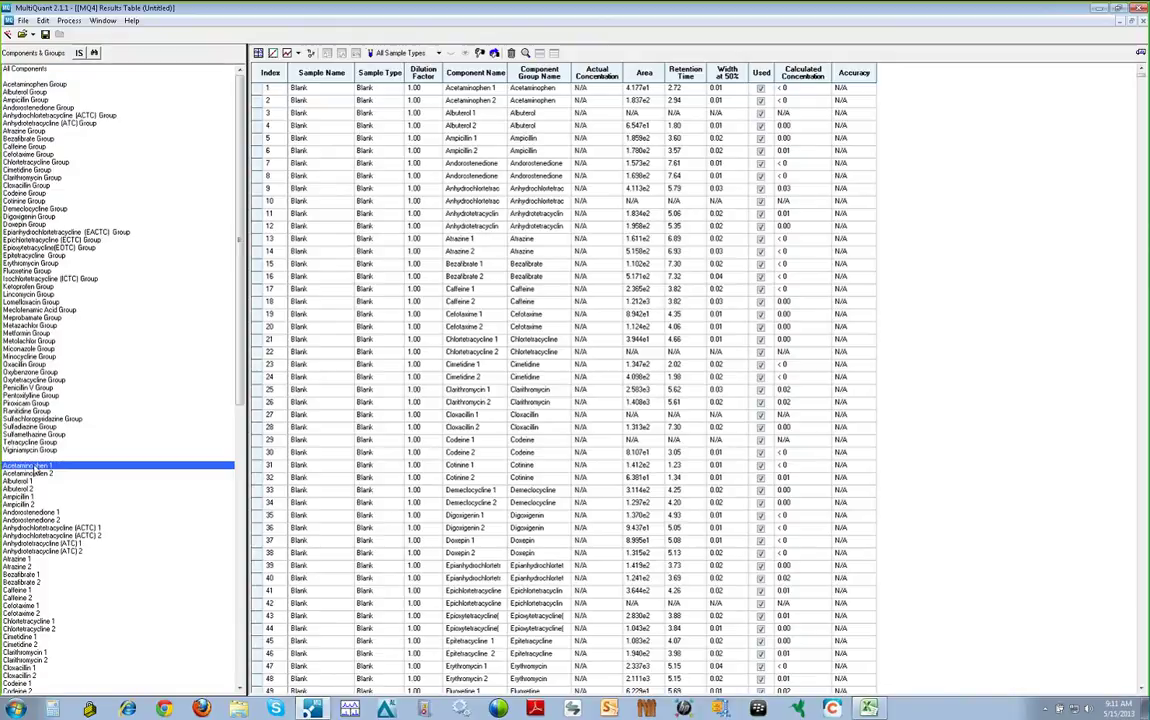
pyautogui.click(61, 528)
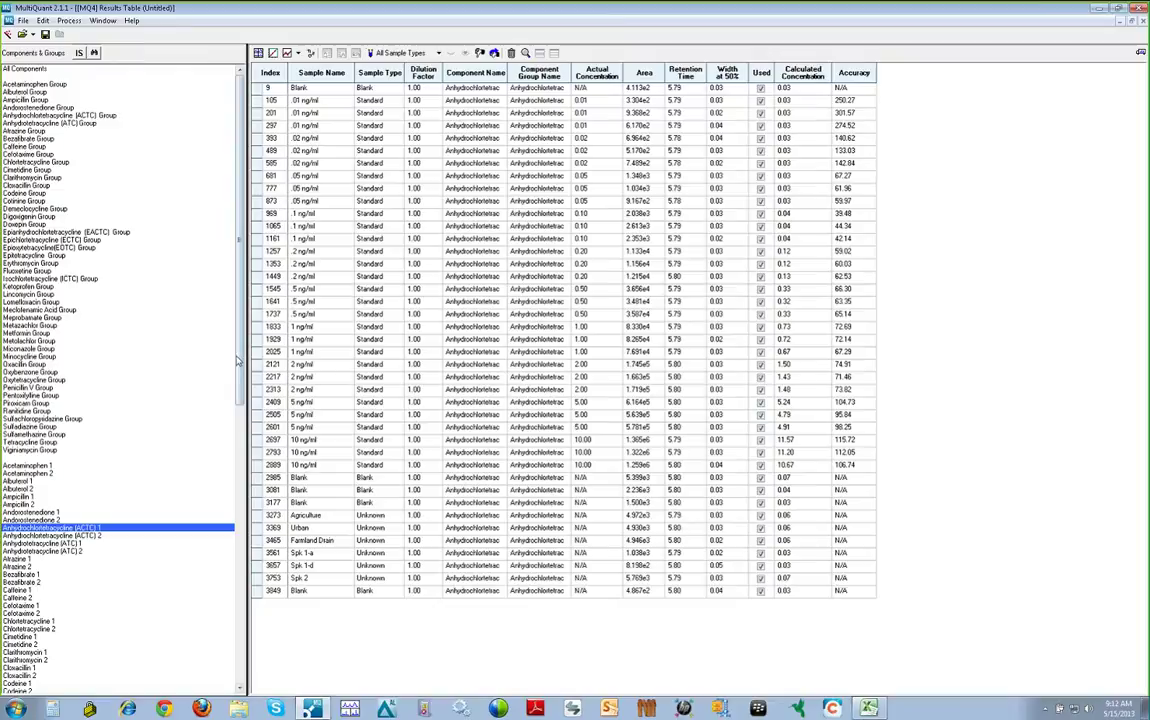
pyautogui.click(35, 84)
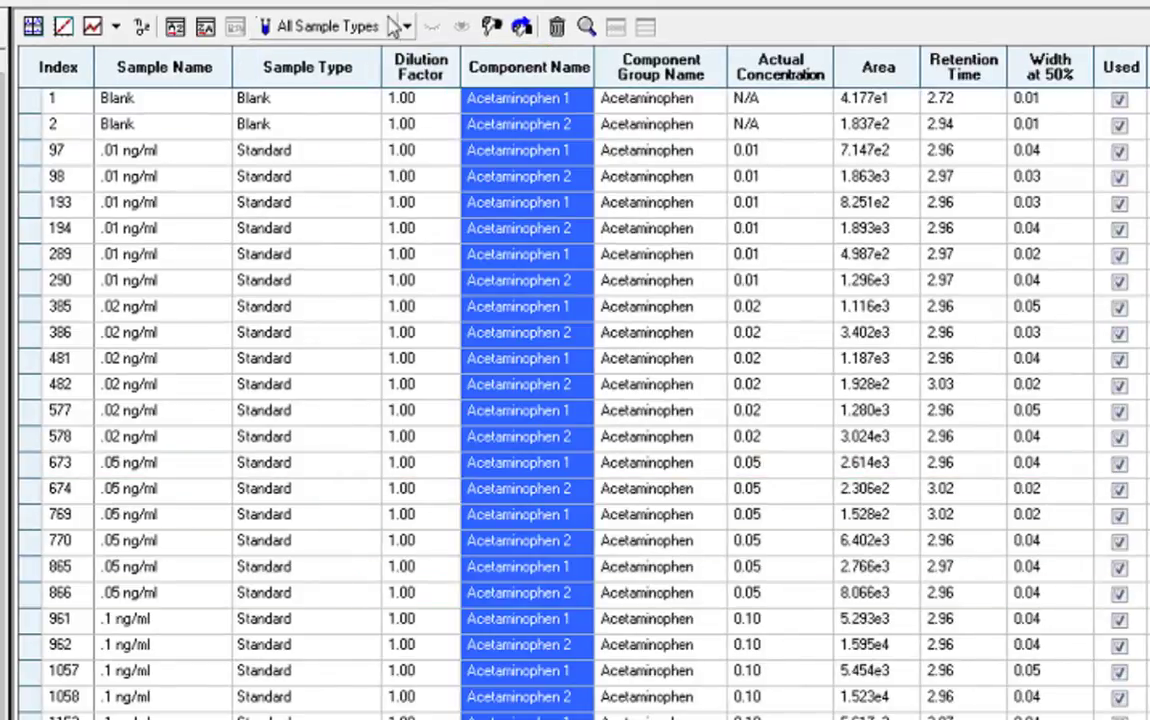
# Filter the Albuterol rows to Standards & QCs, restore All Sample Types, and show Peak Review.
pyautogui.click(409, 28)
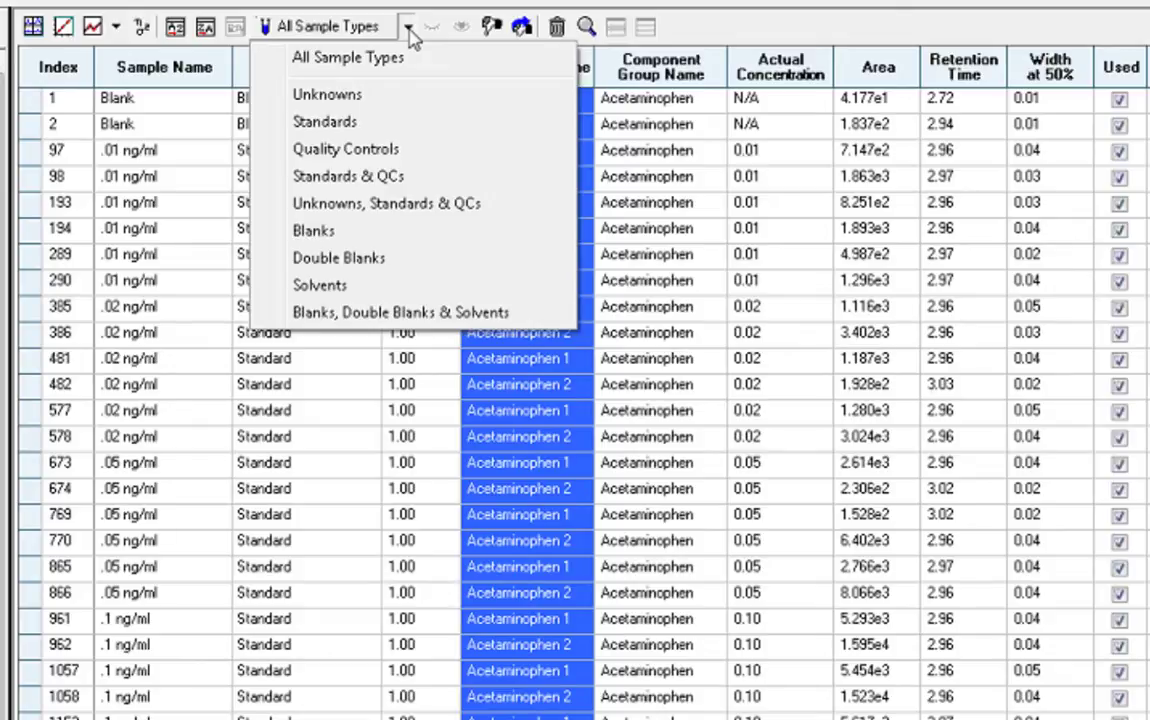
pyautogui.click(366, 97)
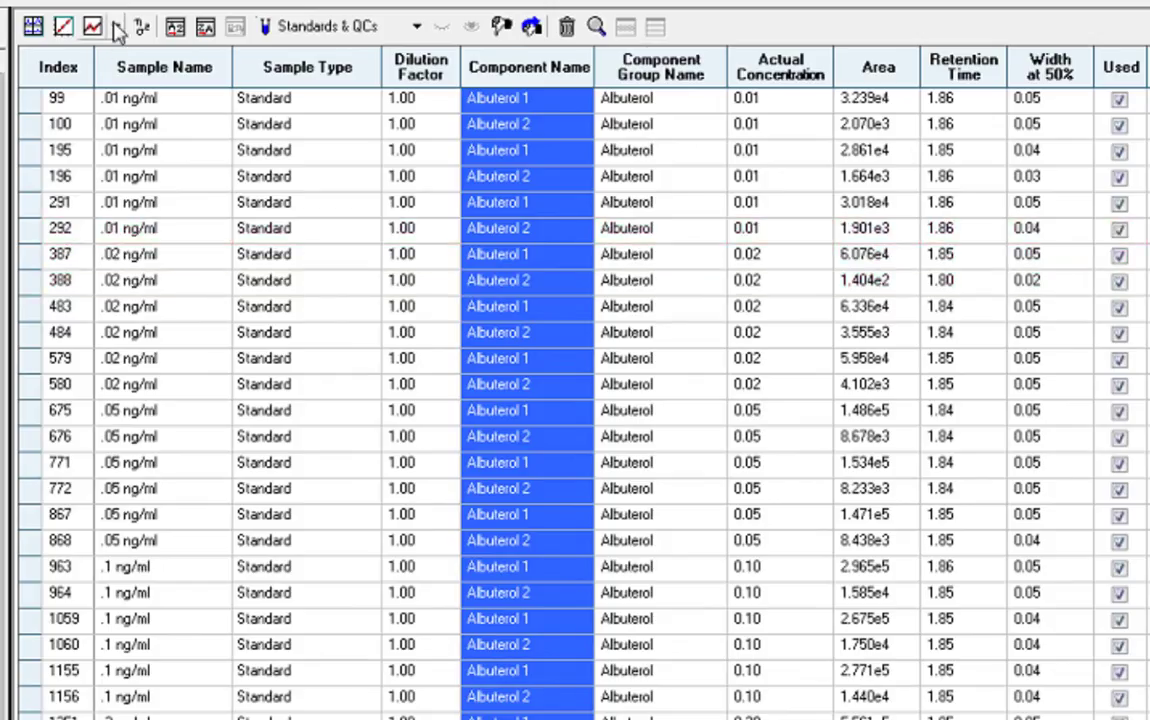
pyautogui.click(383, 26)
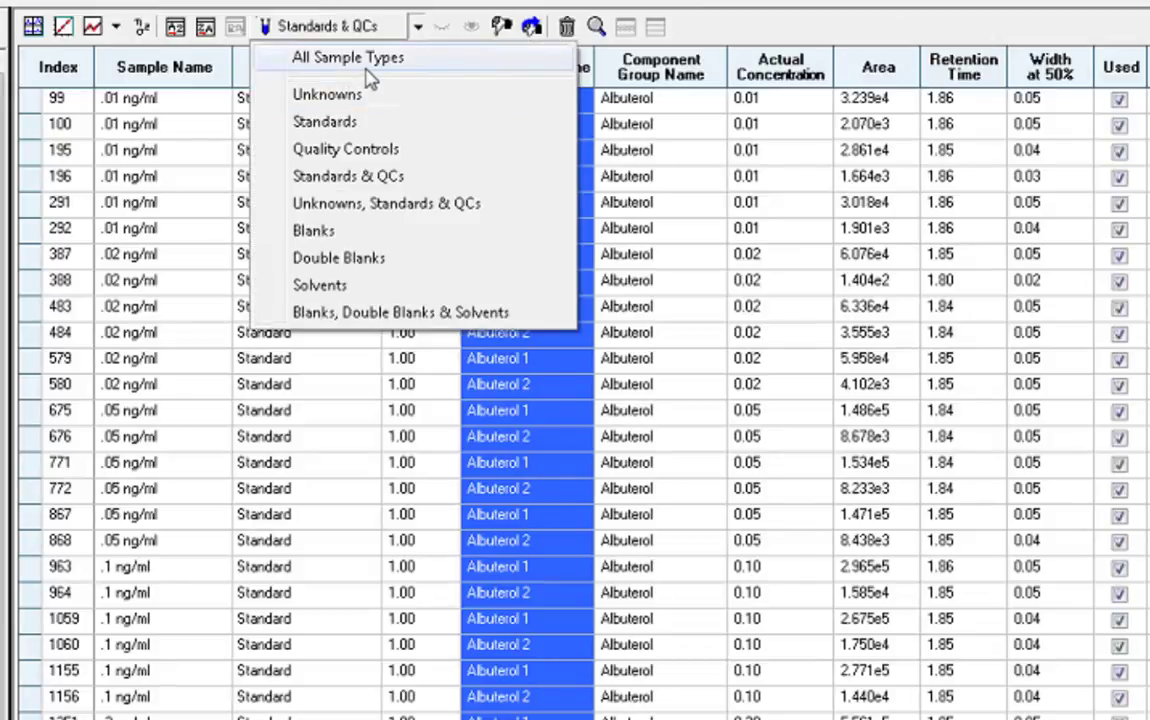
pyautogui.click(370, 68)
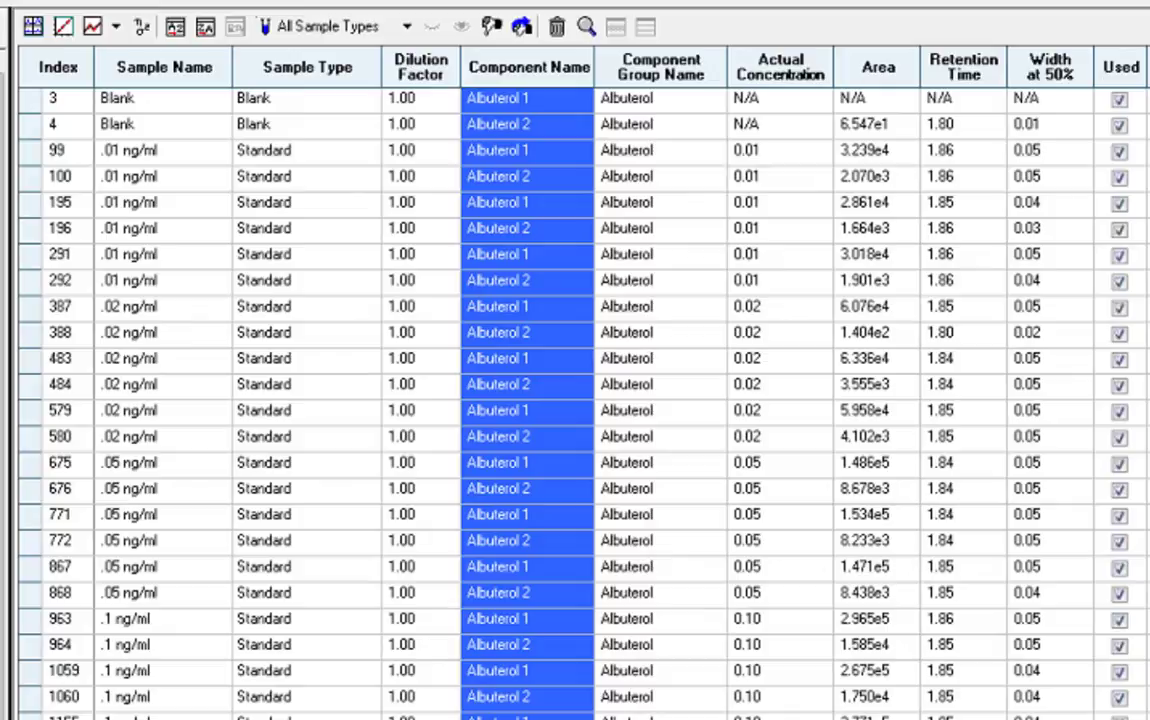
pyautogui.click(33, 26)
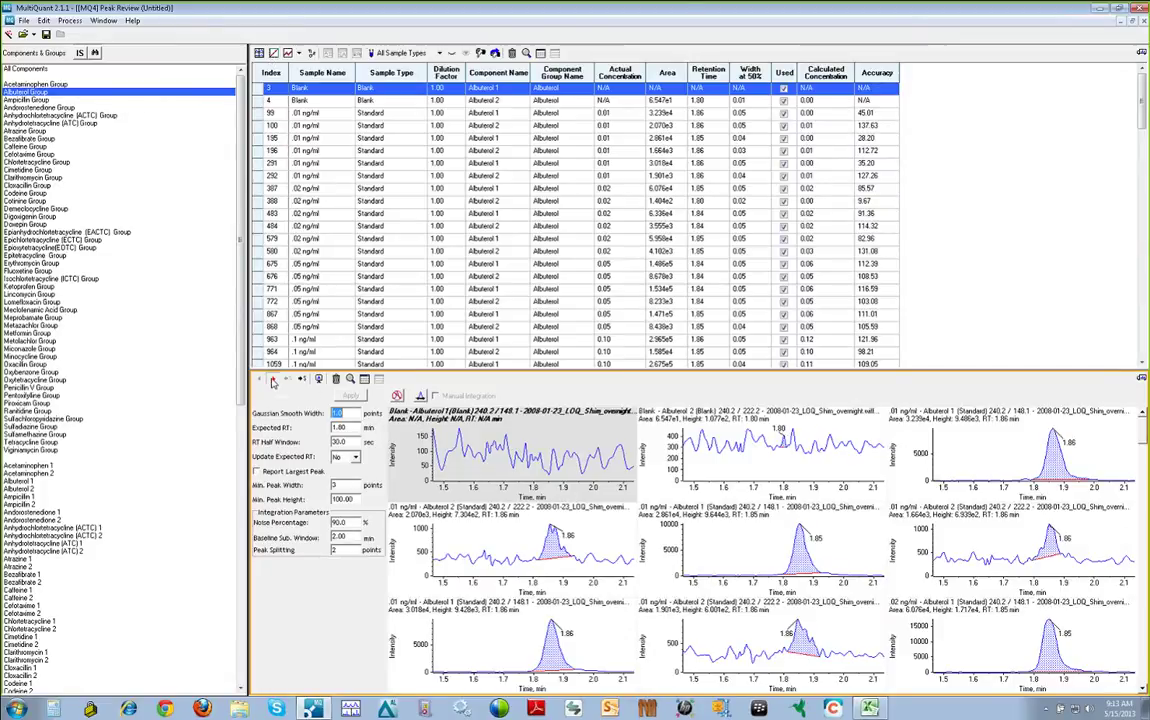
# Select an Albuterol 2 standard and set Peak Review Options to 1 row by 1 column.
pyautogui.click(272, 383)
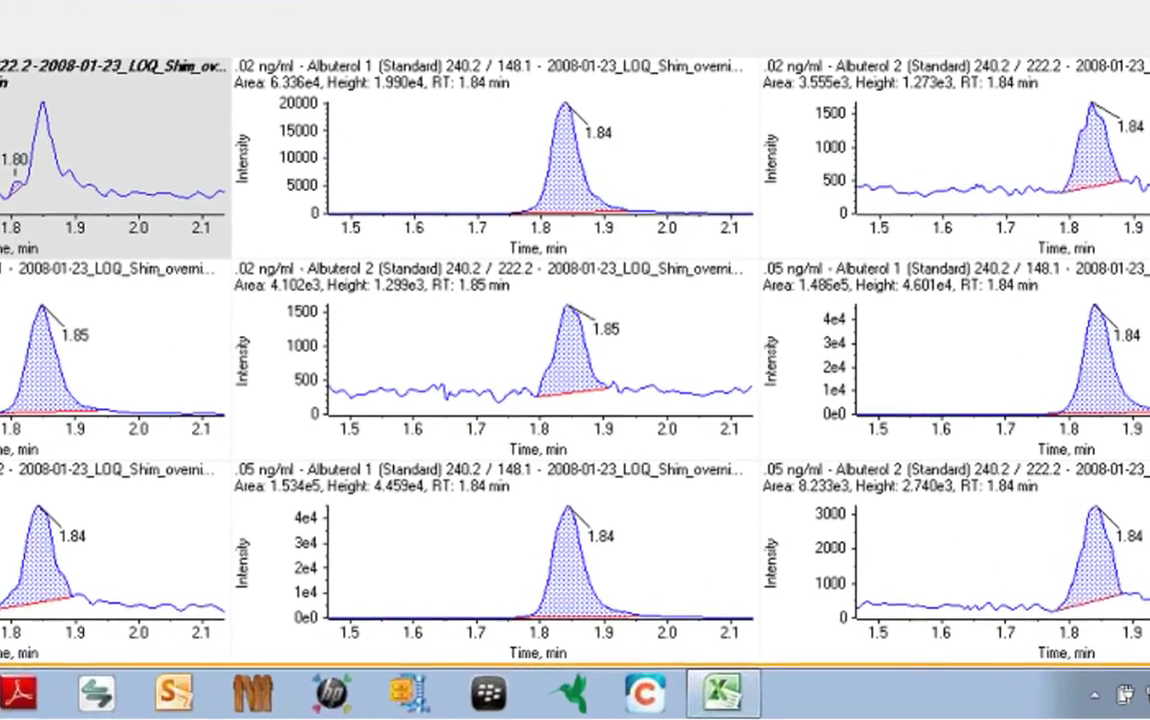
pyautogui.rightClick(374, 253)
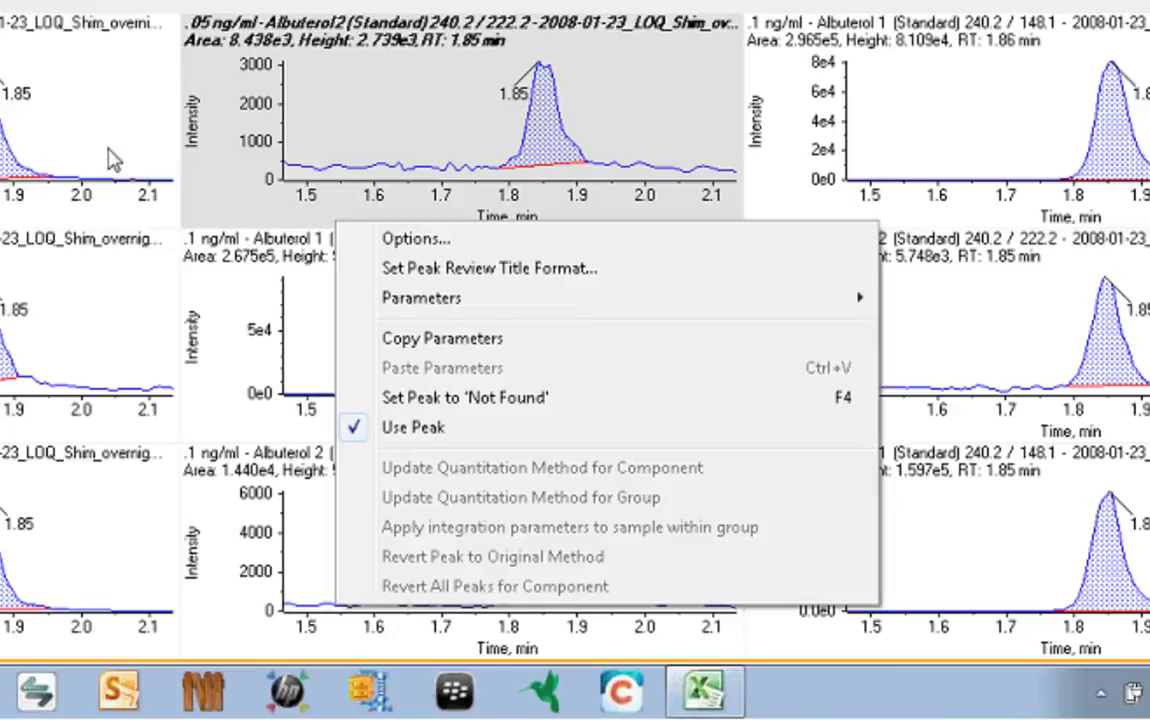
pyautogui.click(402, 237)
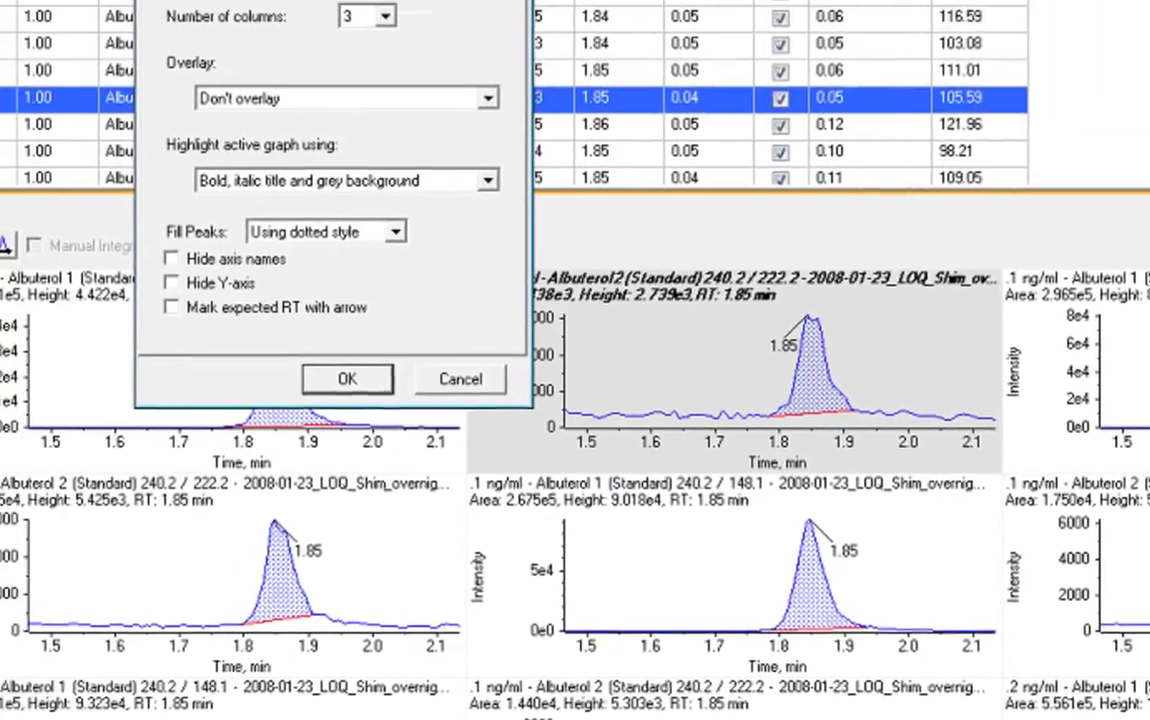
pyautogui.click(462, 49)
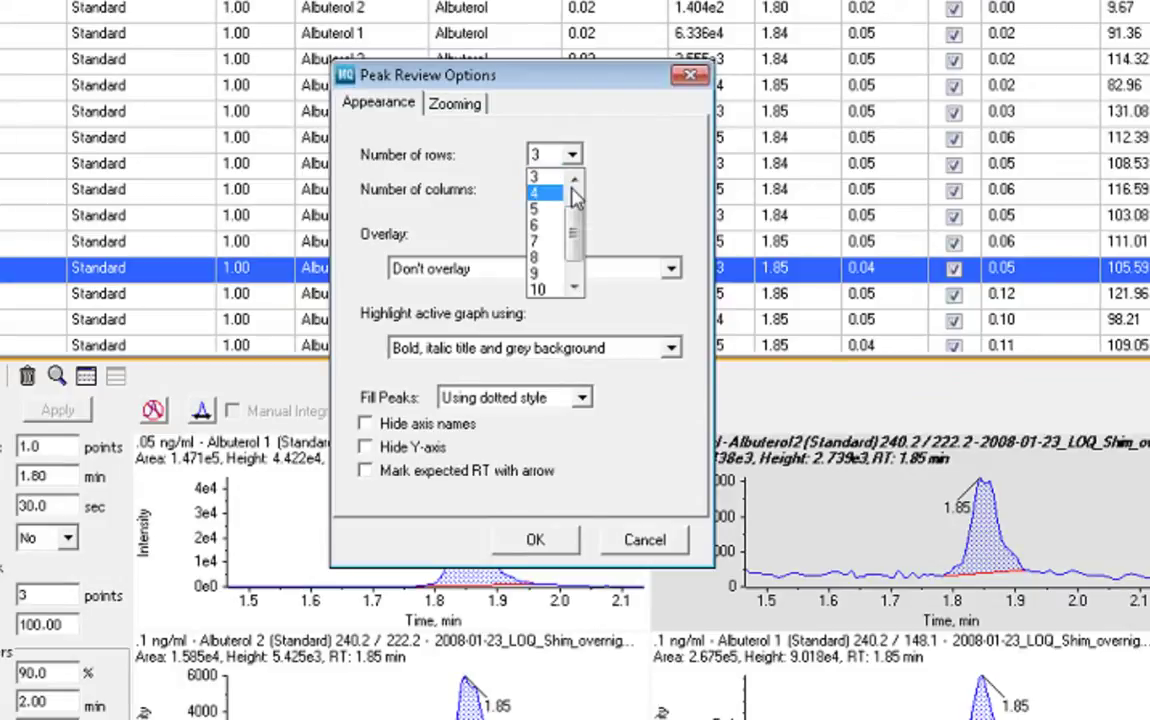
pyautogui.scroll(3, 578, 240)
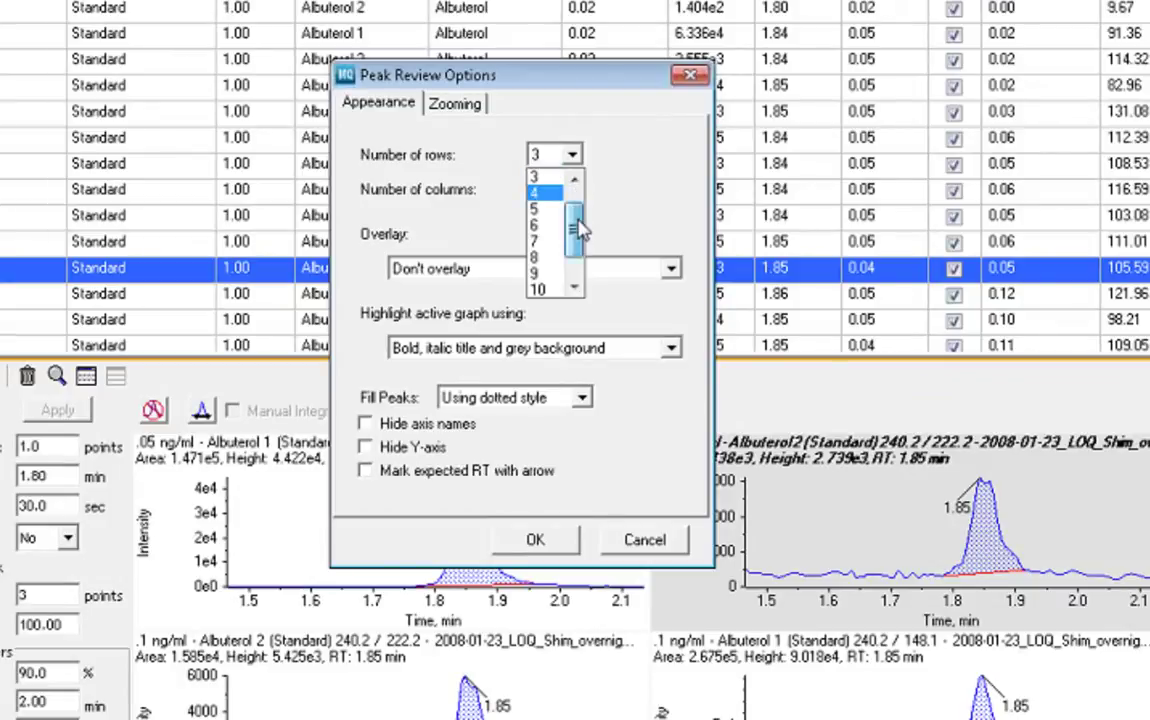
pyautogui.click(555, 178)
pyautogui.click(567, 192)
pyautogui.scroll(3, 555, 240)
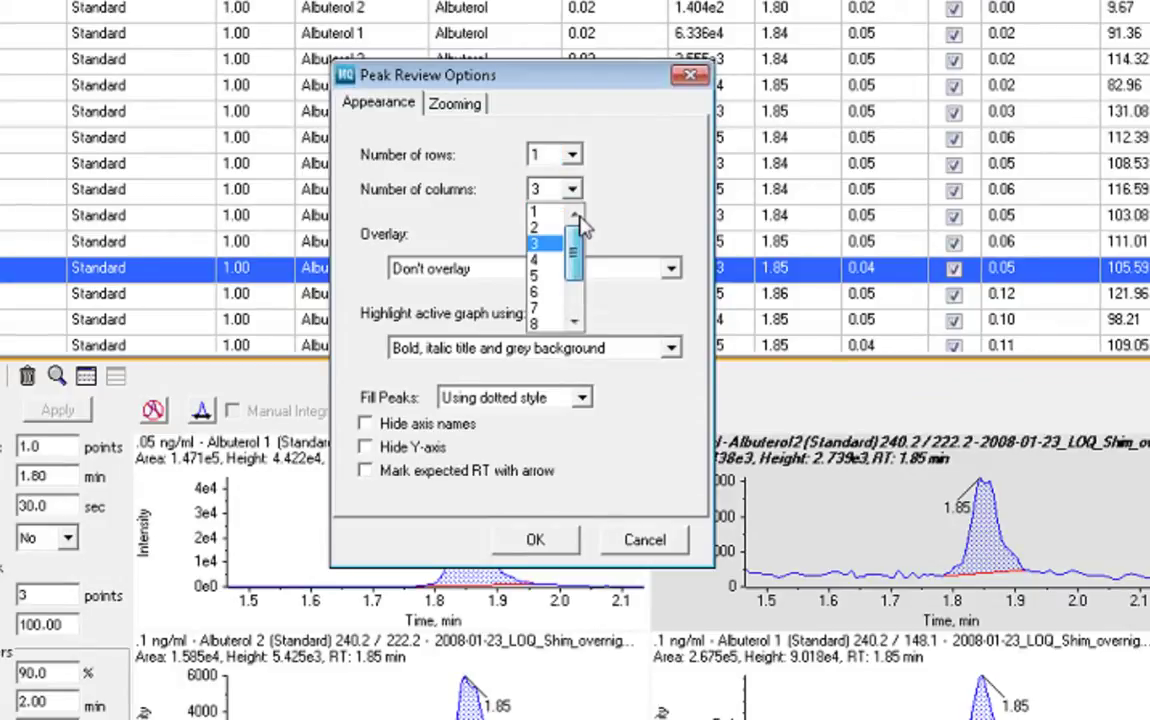
pyautogui.click(552, 213)
pyautogui.click(535, 539)
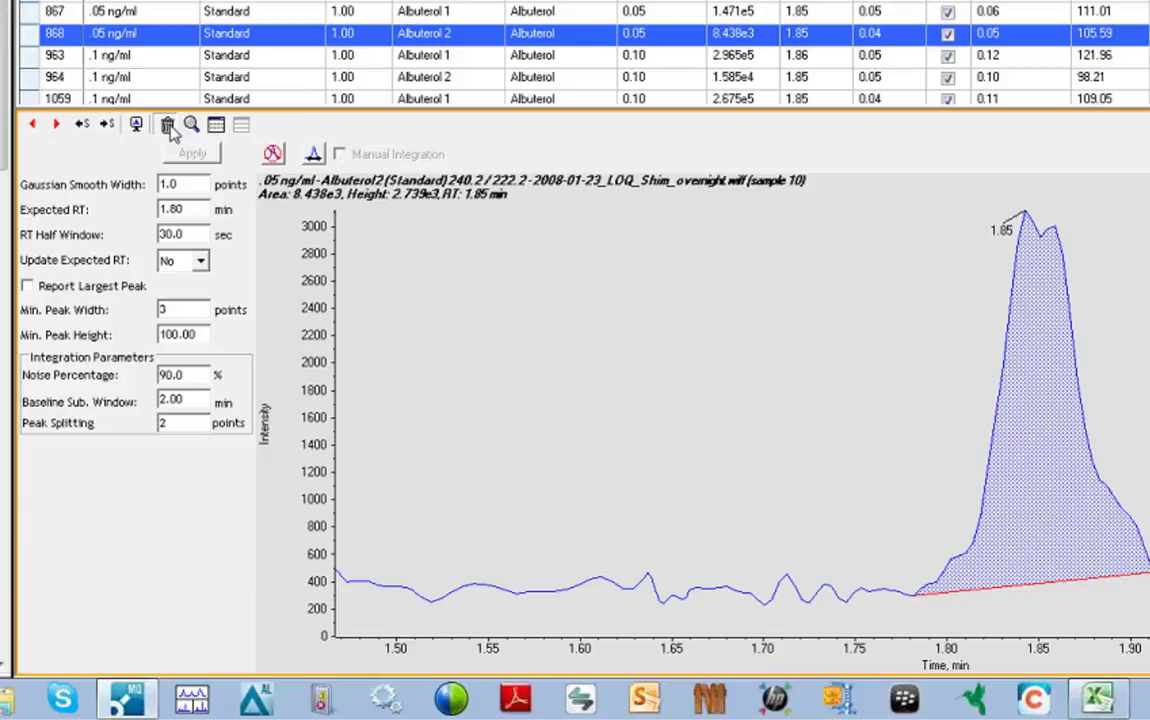
# Replace the peak chromatogram with the Acetaminophen 1 and 2 calibration curves below the table.
pyautogui.click(170, 128)
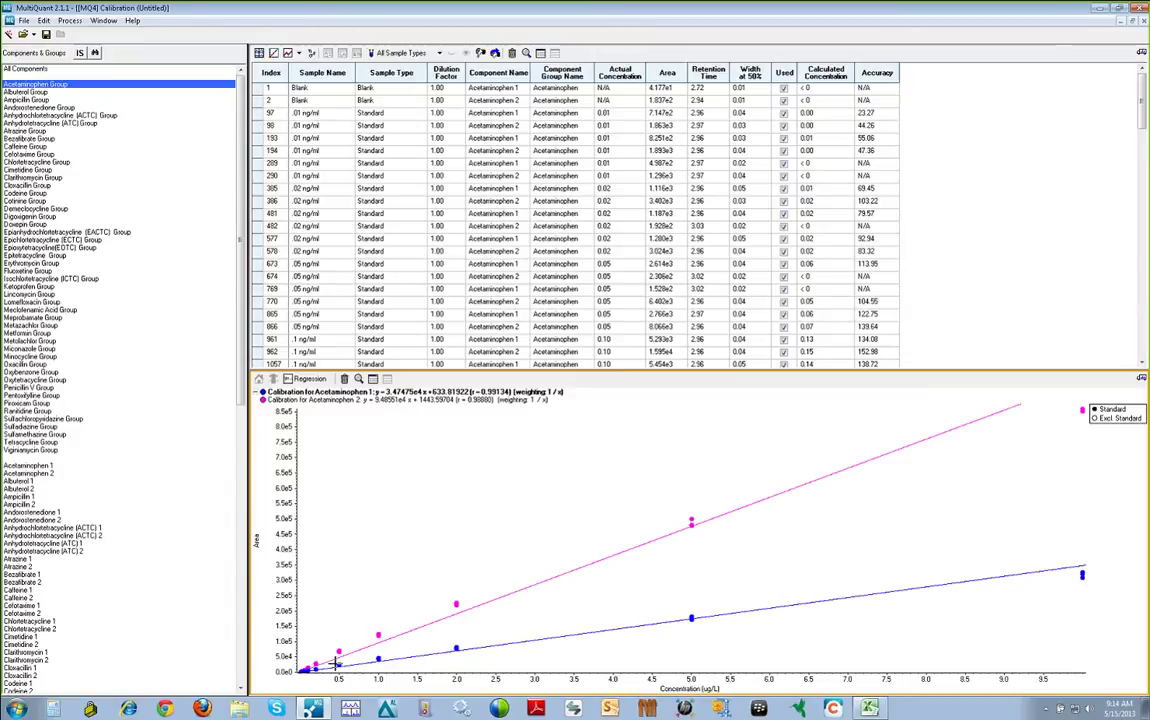
# Move down to the Cefotaxime Group and detach the calibration plot, then bring it back beside the table.
pyautogui.press('c')
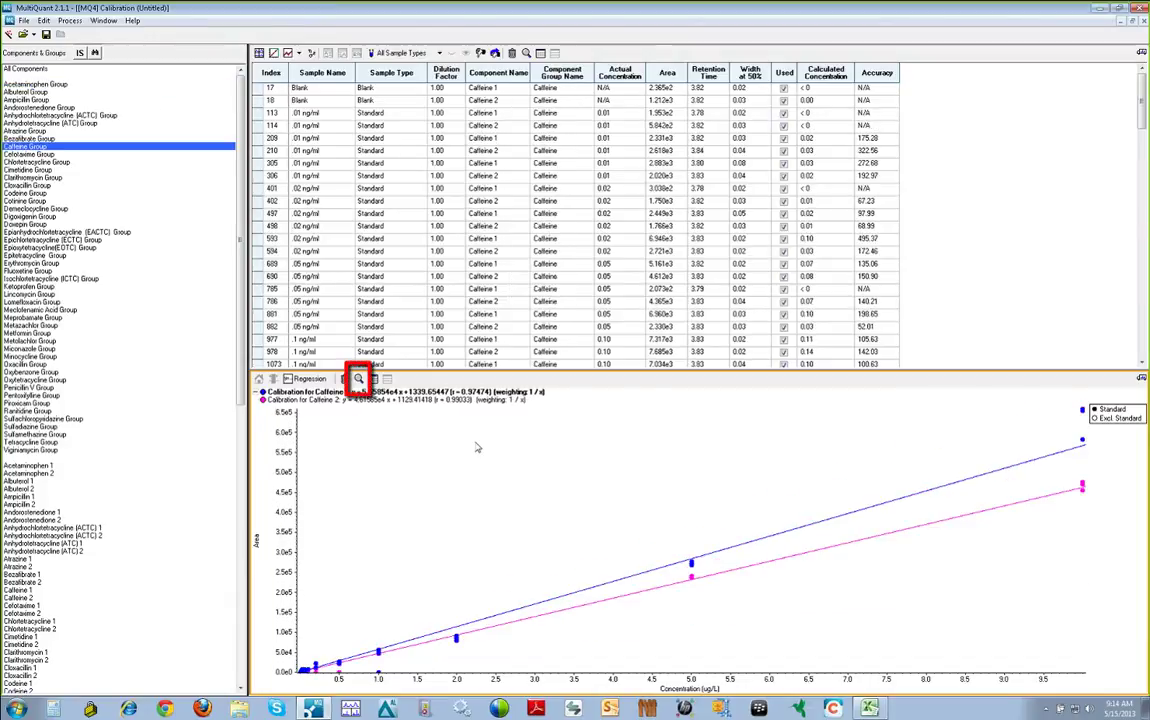
pyautogui.press('c')
pyautogui.click(358, 379)
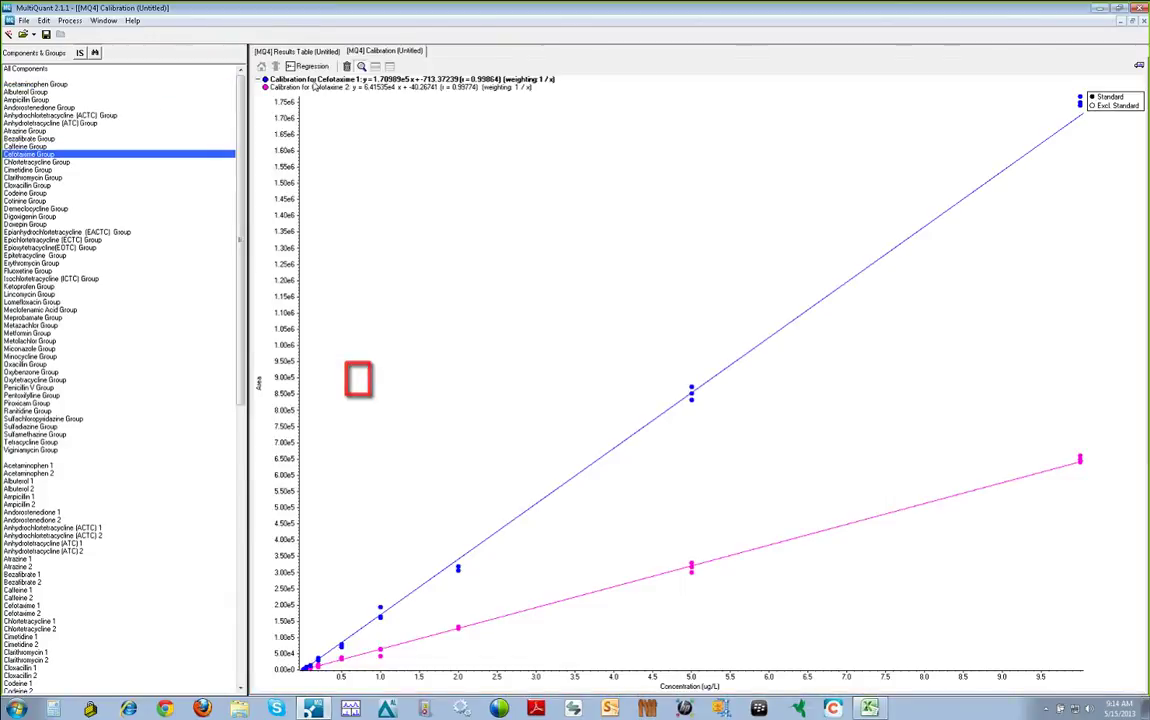
pyautogui.click(311, 52)
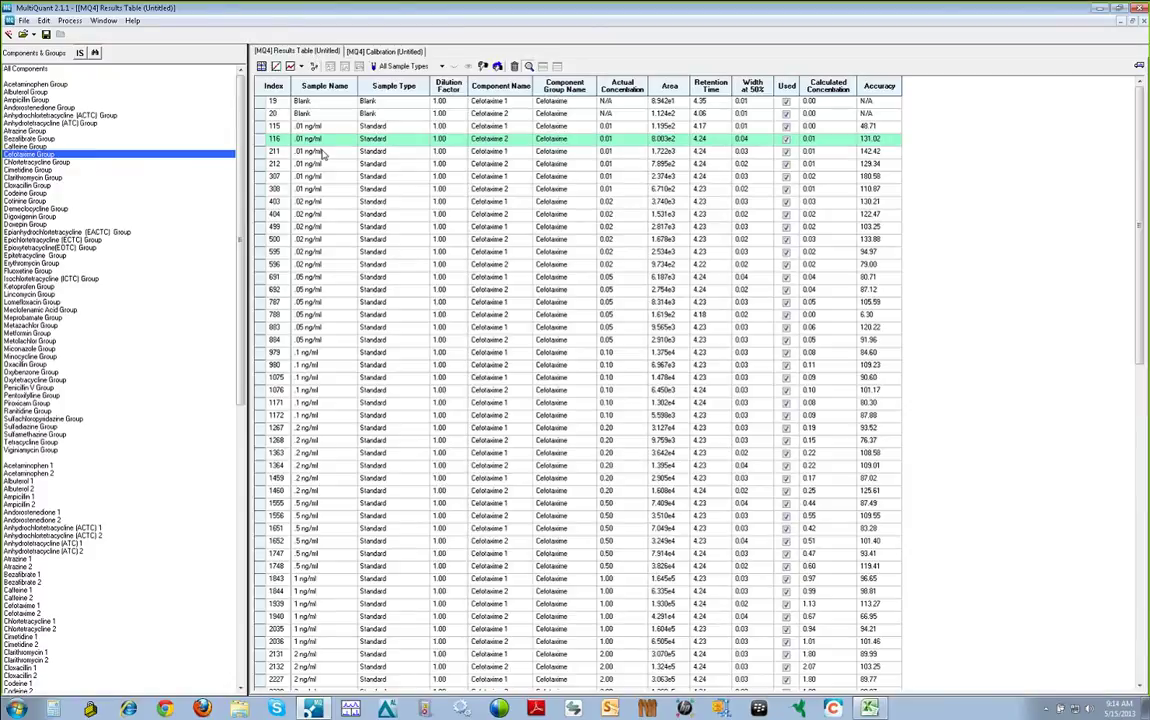
pyautogui.click(384, 51)
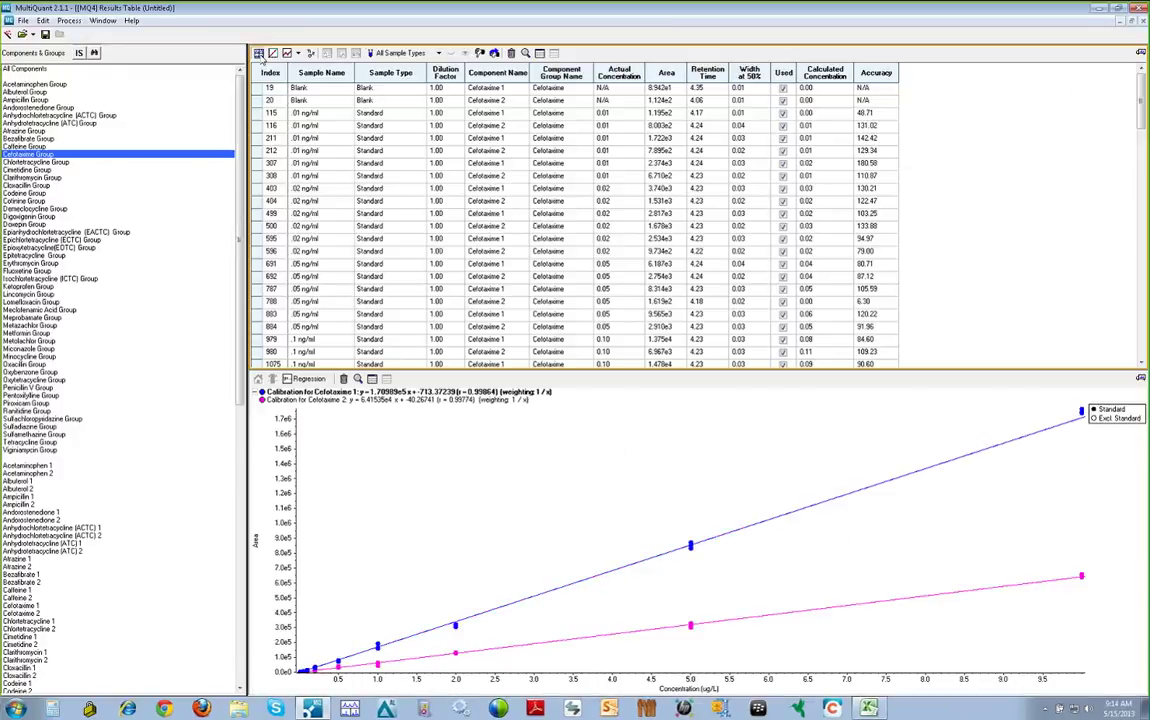
# Show the .01 ng/ml Cefotaxime 2 peak and split the table, Peak Review and Calibration into tabbed windows.
pyautogui.click(260, 54)
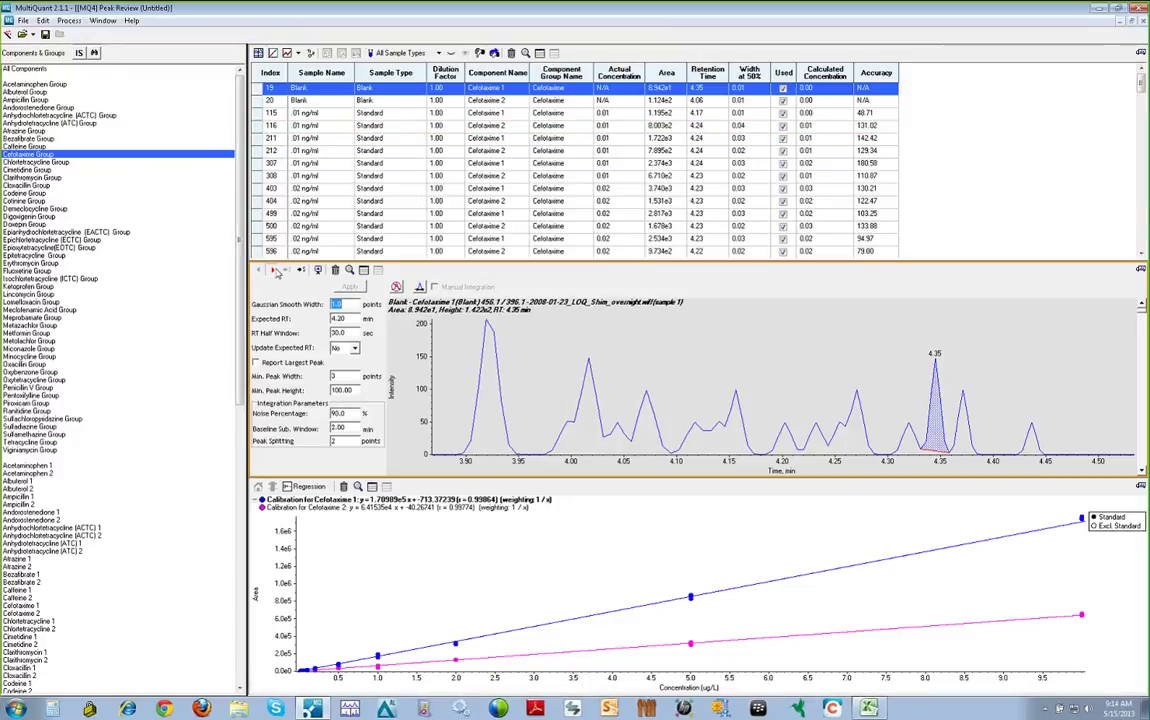
pyautogui.click(370, 175)
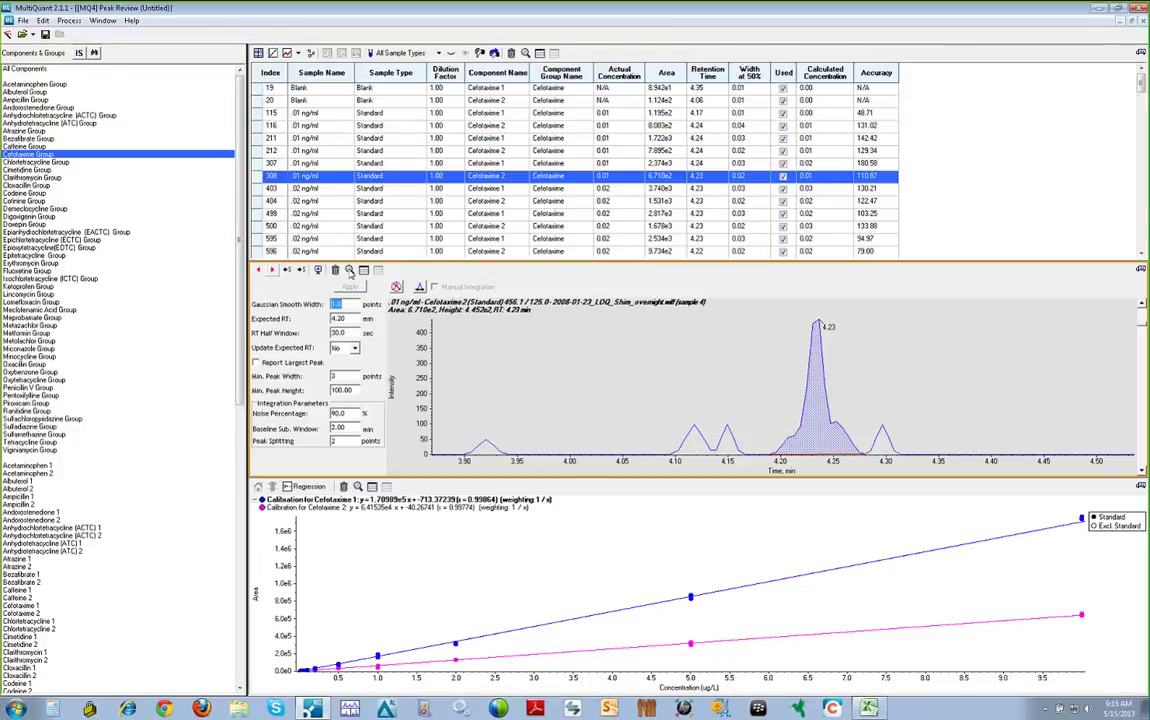
pyautogui.click(349, 270)
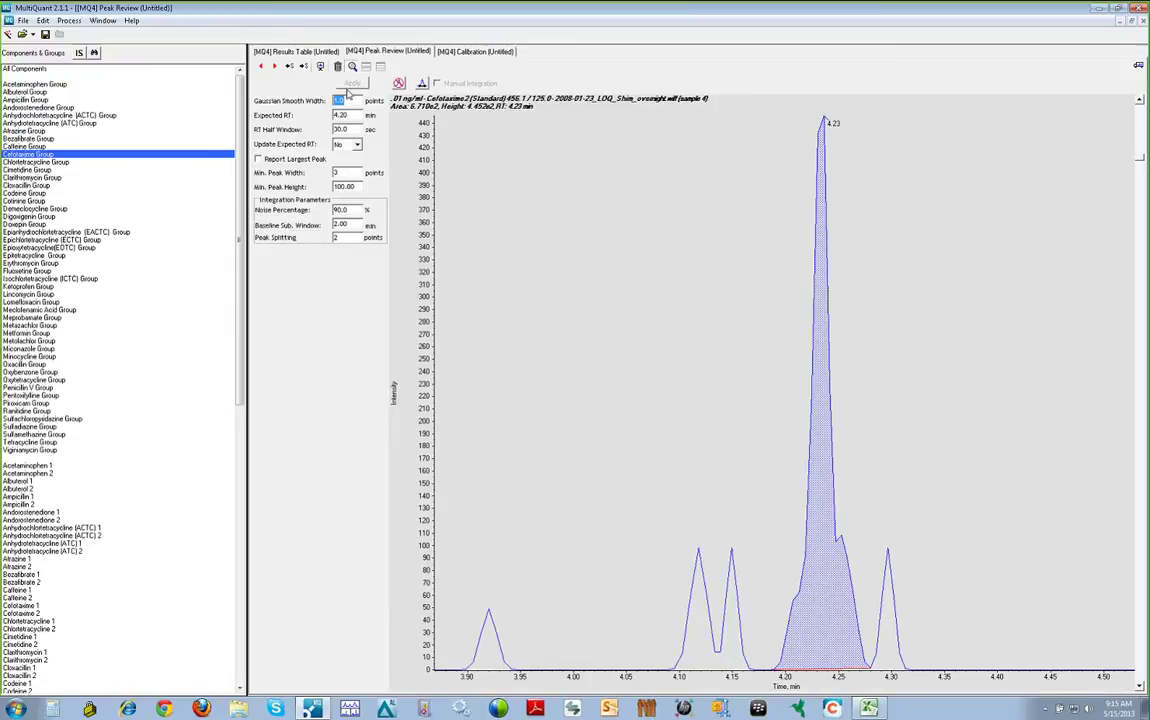
pyautogui.click(303, 52)
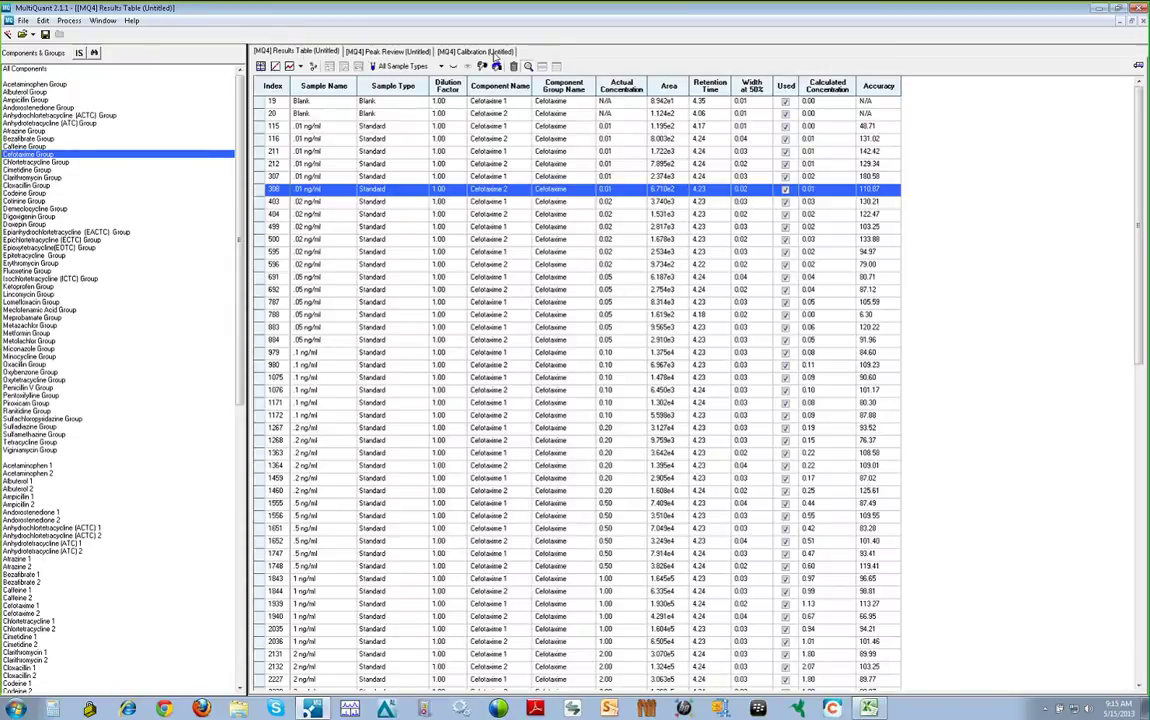
pyautogui.click(493, 53)
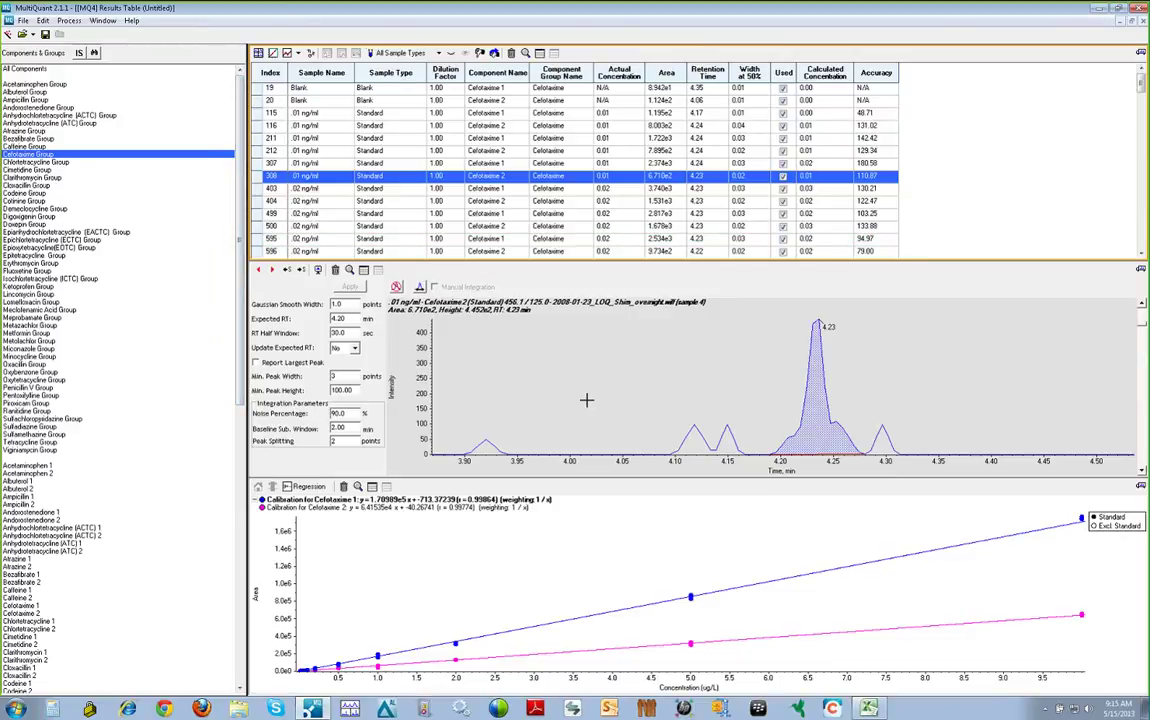
# Manually reintegrate the 4.23 min Cefotaxime 2 peak with a new baseline, giving area 4.389e2.
pyautogui.click(434, 287)
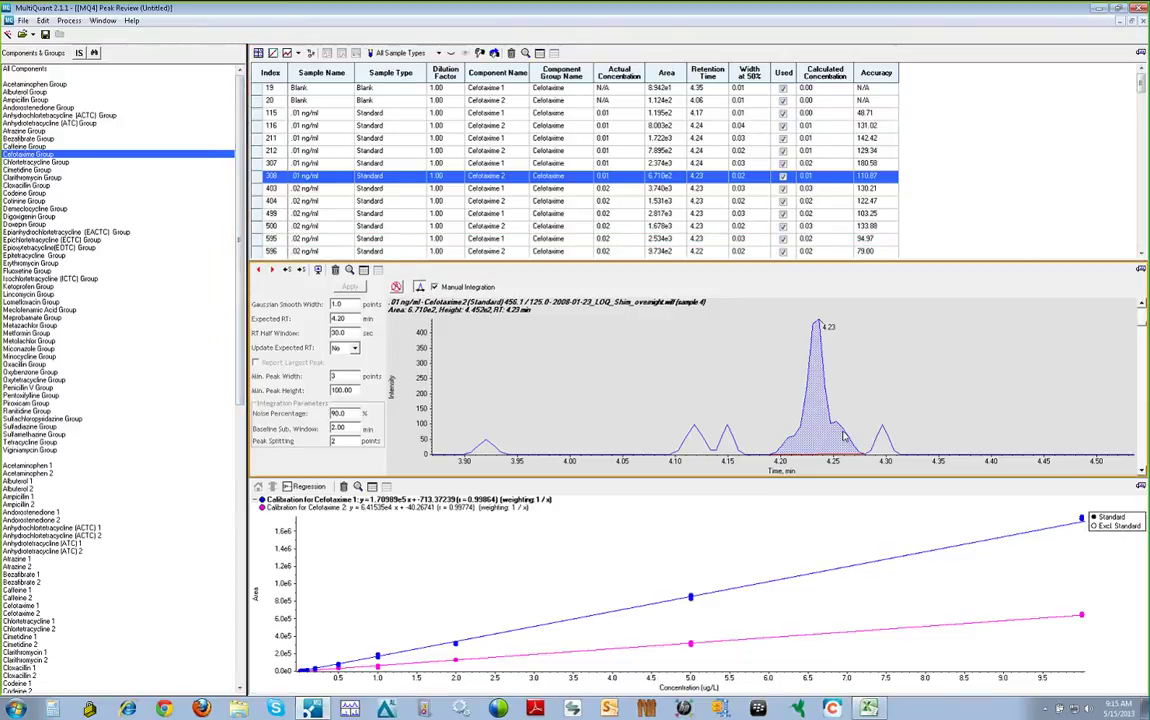
pyautogui.moveTo(785, 447); pyautogui.dragTo(843, 429)
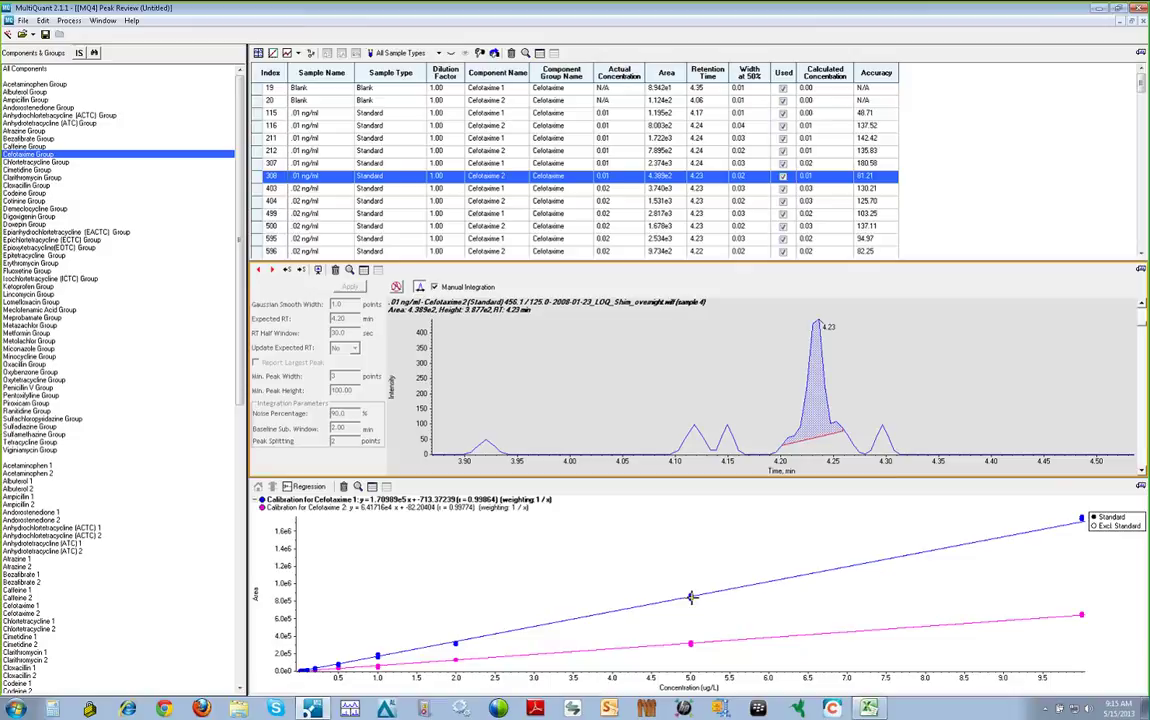
# Exclude the 5.0 Cefotaxime 1 calibration point, refitting the curve to r = 0.99855.
pyautogui.rightClick(690, 597)
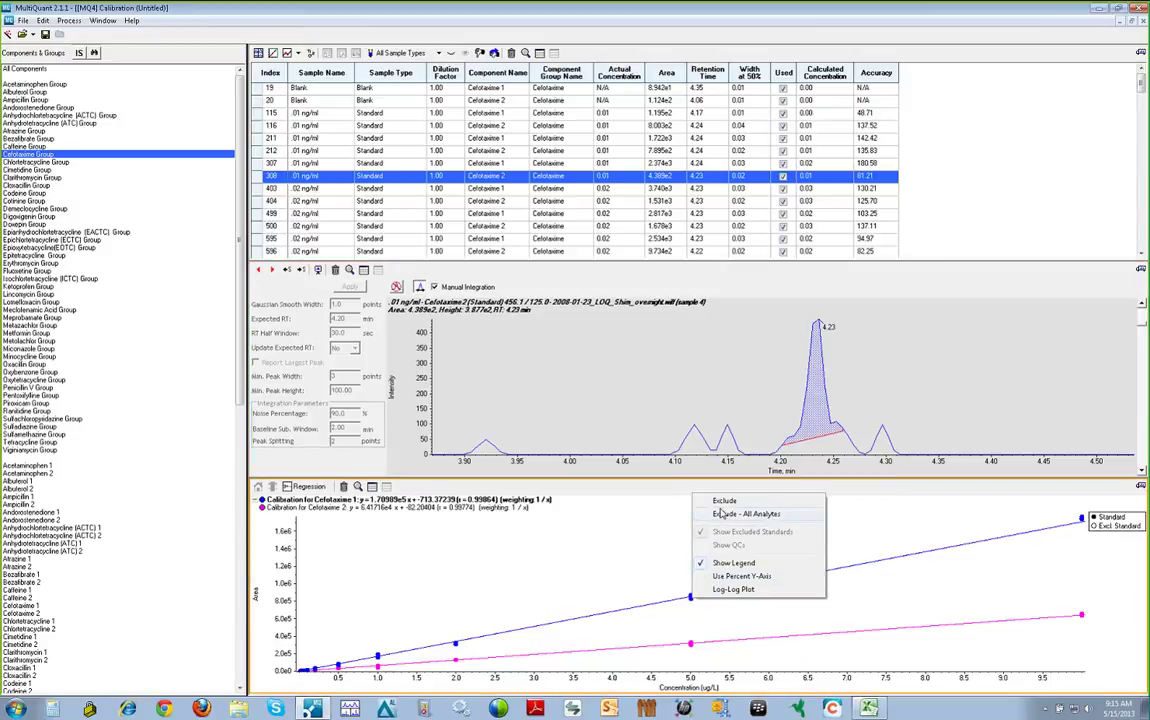
pyautogui.click(723, 501)
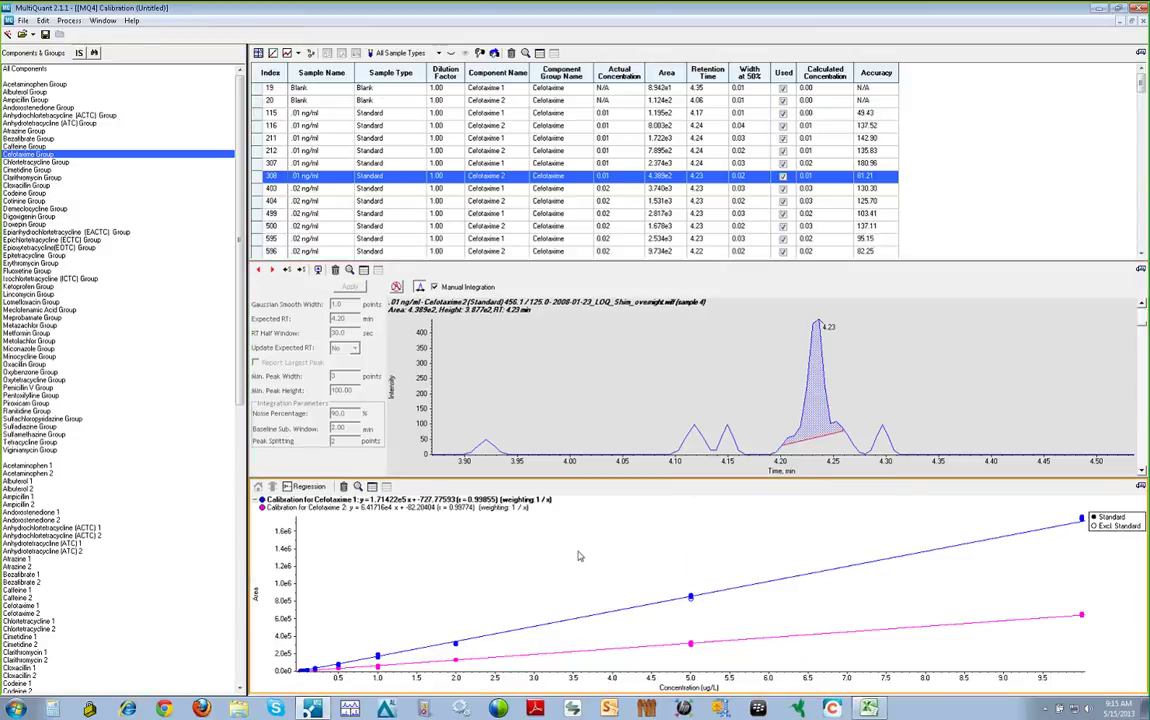